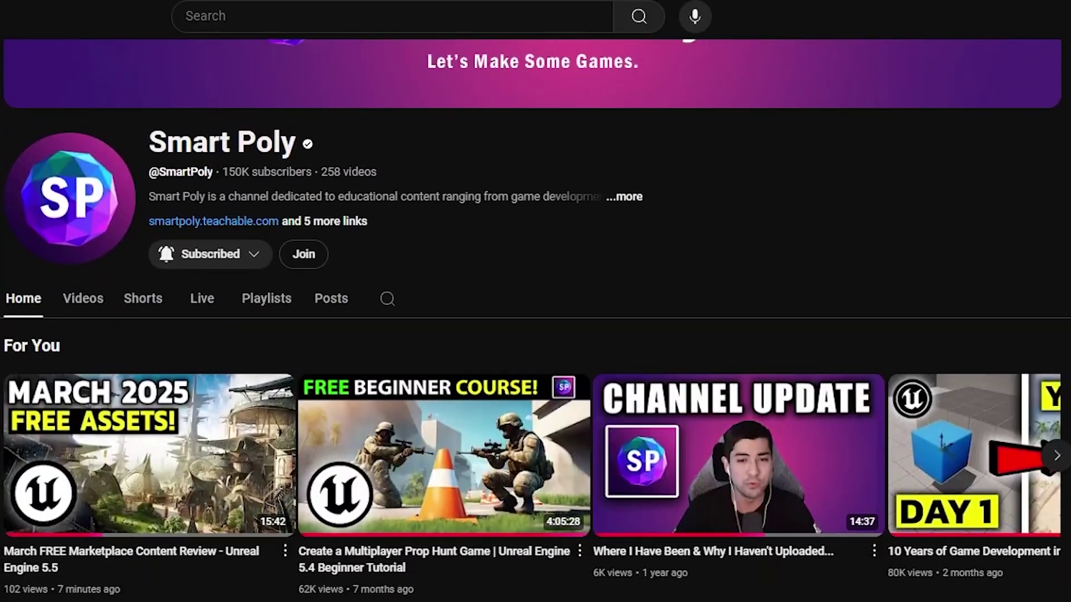
Step: Scroll down the Smart Poly channel Home tab until the Videos shelf is visible
{"action": "scroll", "coordinate": [536, 335], "scroll_direction": "down", "scroll_amount": 5}
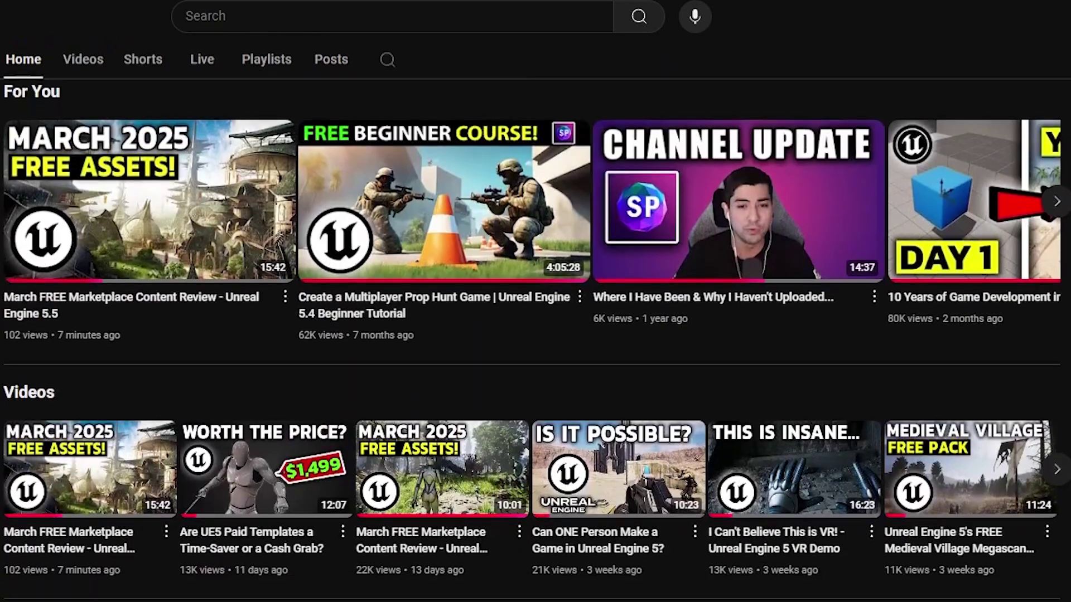
{"action": "scroll", "coordinate": [535, 335], "scroll_direction": "down", "scroll_amount": 1}
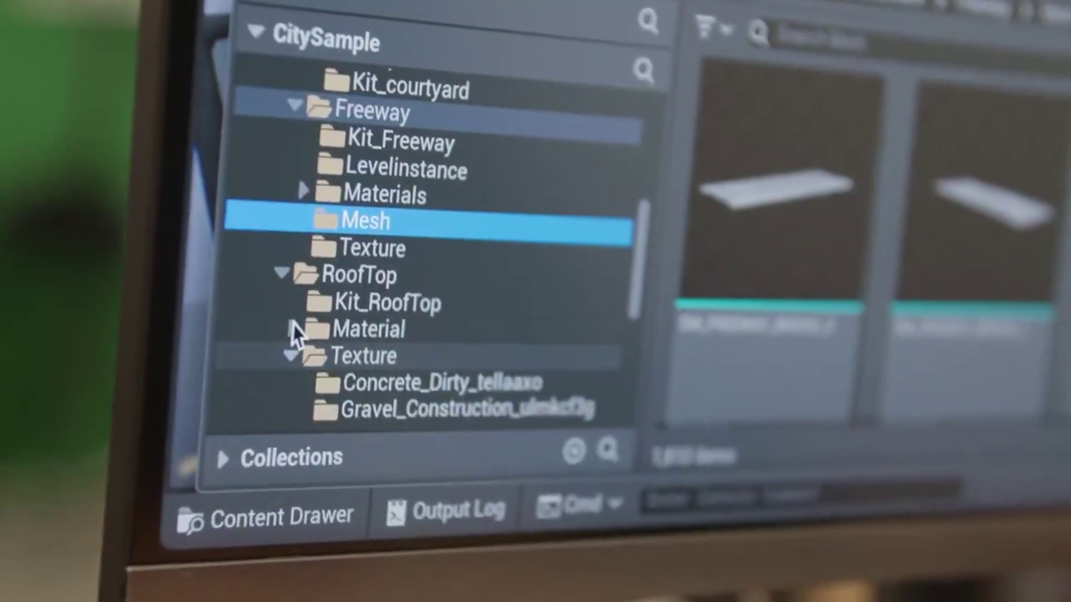
{"action": "left_click", "coordinate": [389, 302]}
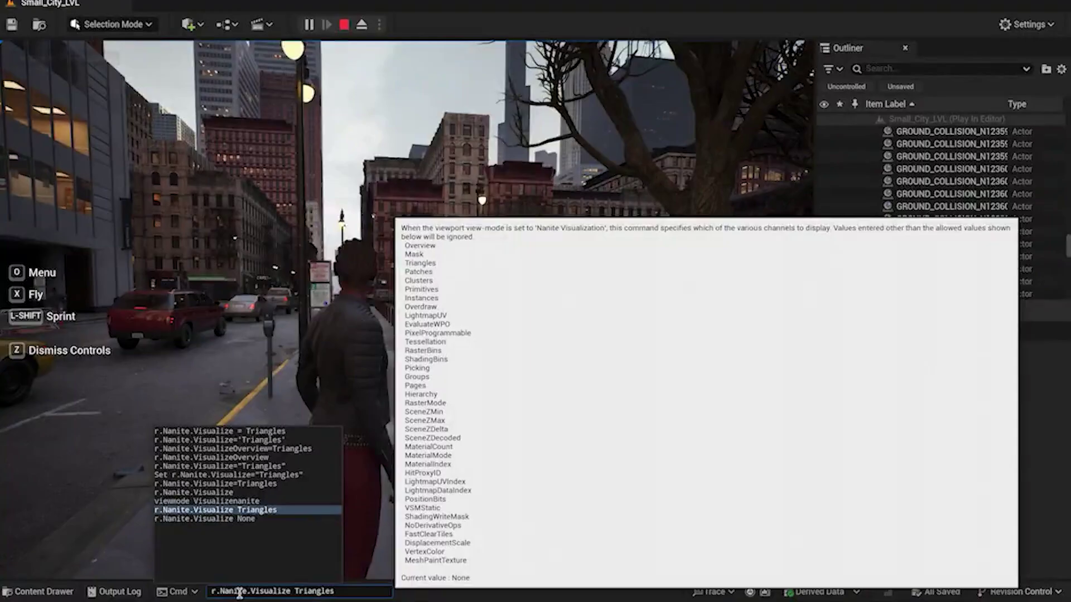
Step: Visualize Nanite triangles with r.Nanite.Visualize Triangles, then open the portal actor's BP_Portal Blueprint
{"action": "key", "text": "Return"}
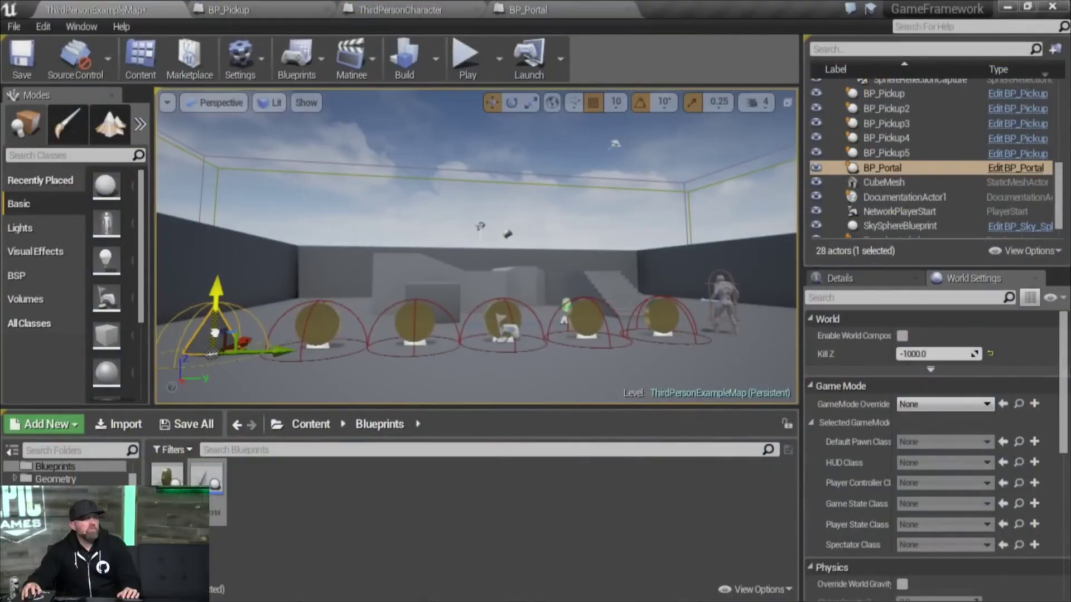
{"action": "right_click", "coordinate": [216, 124]}
{"action": "left_click", "coordinate": [278, 160]}
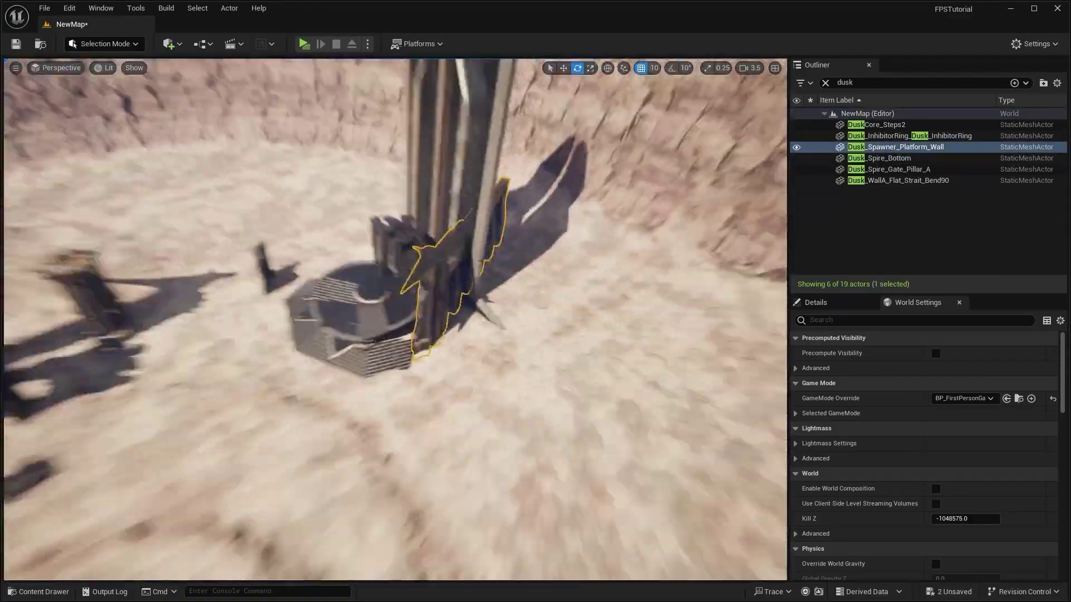
Step: Undo the Dusk wall's last Rotate Elements with Ctrl+Z
{"action": "key", "text": "ctrl+z"}
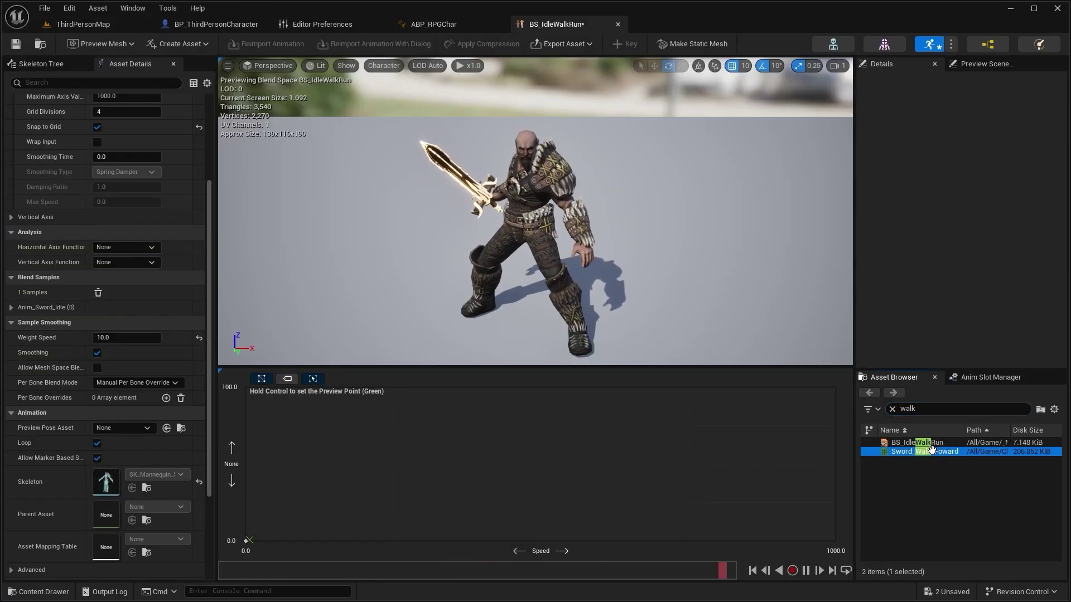
Step: Add Sword_Walk_Foward to the blend space at Speed 250, attach SK_Blade_BlackKnight to hand_rSocket, and play-test
{"action": "left_click_drag", "start_coordinate": [930, 449], "coordinate": [333, 411]}
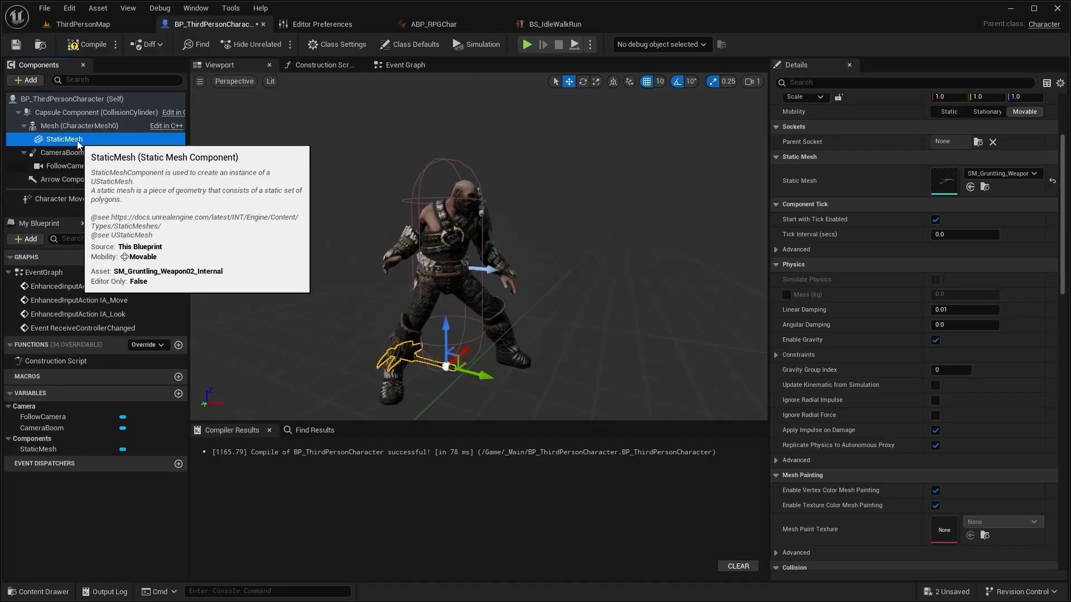
{"action": "key", "text": "Delete"}
{"action": "left_click", "coordinate": [25, 80]}
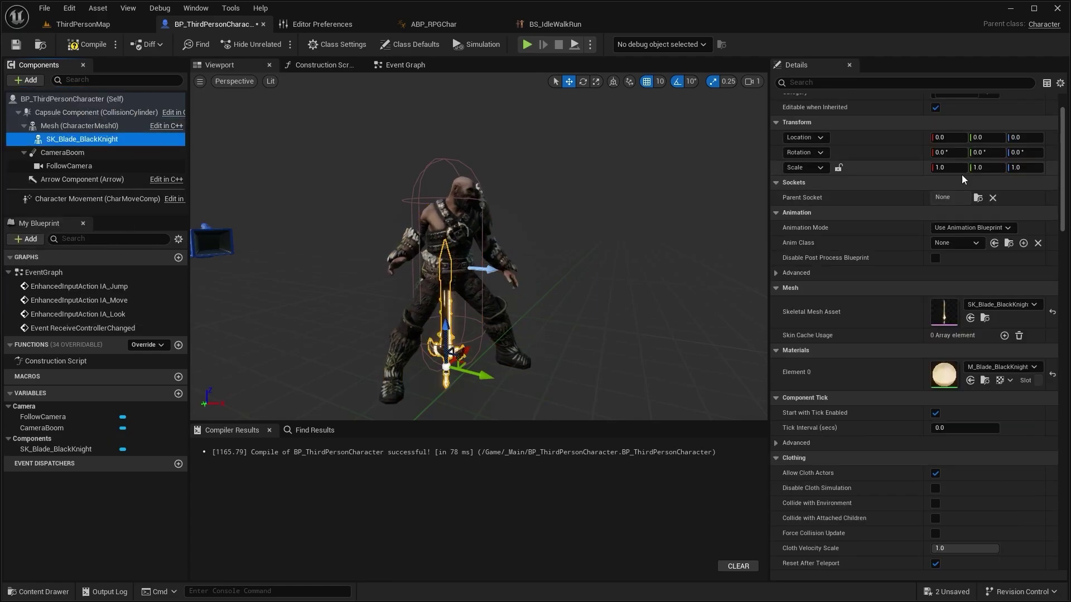
{"action": "left_click", "coordinate": [951, 198]}
{"action": "left_click", "coordinate": [958, 236]}
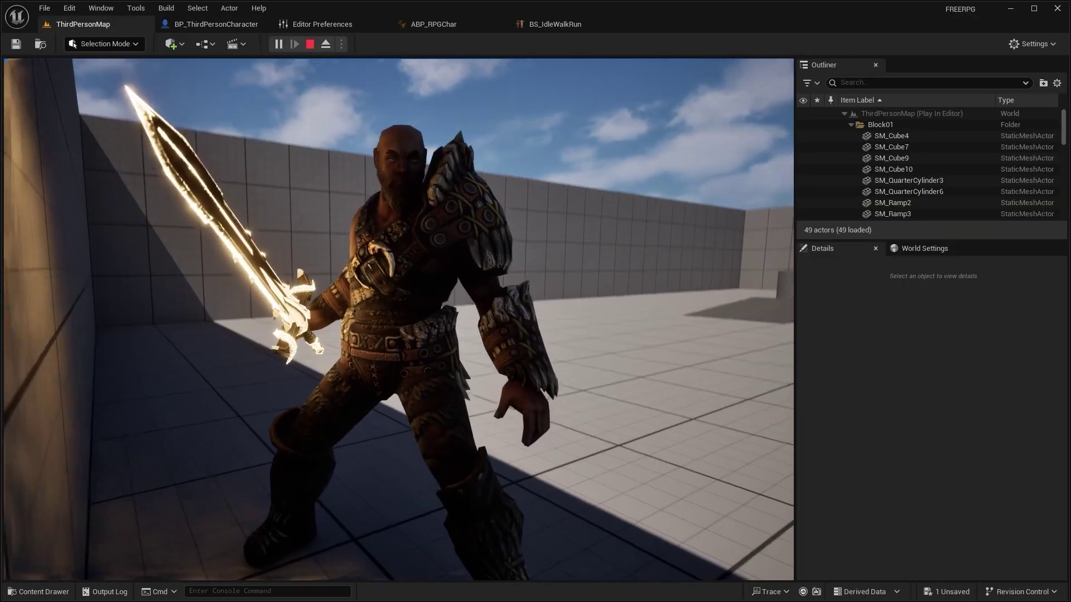
{"action": "key", "text": "w"}
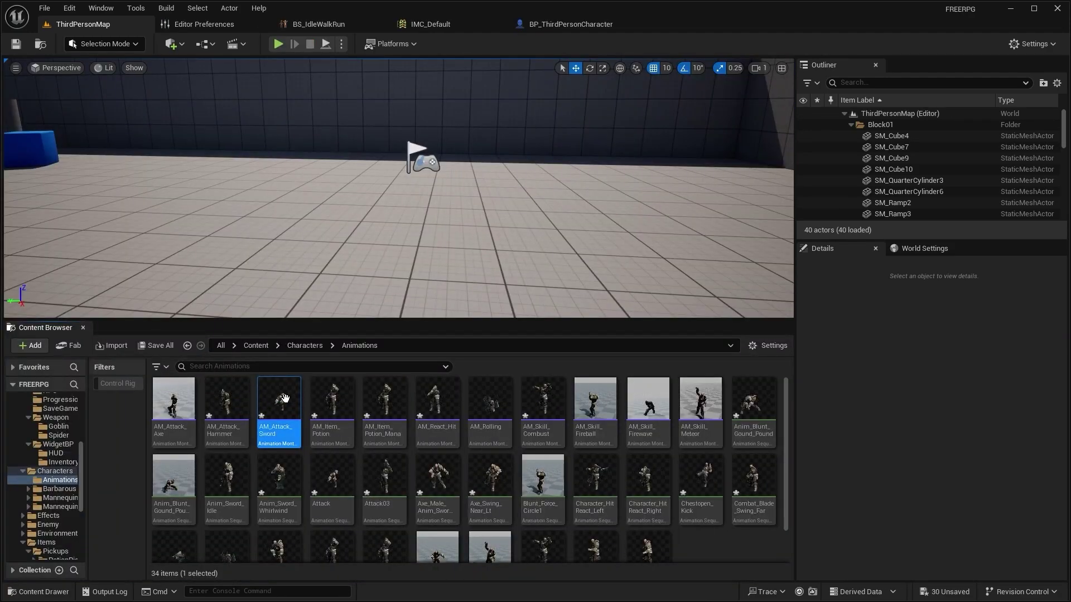
{"action": "double_click", "coordinate": [285, 398]}
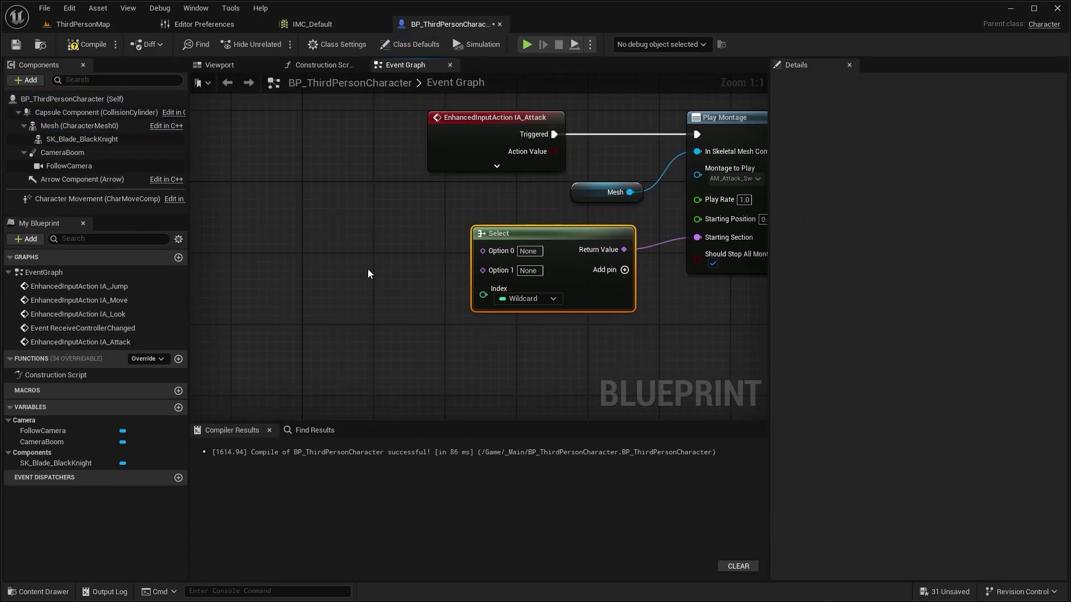
Step: Add a Random Integer in Range node to the attack graph
{"action": "right_click", "coordinate": [347, 277]}
{"action": "type", "text": "random intrandom int in range"}
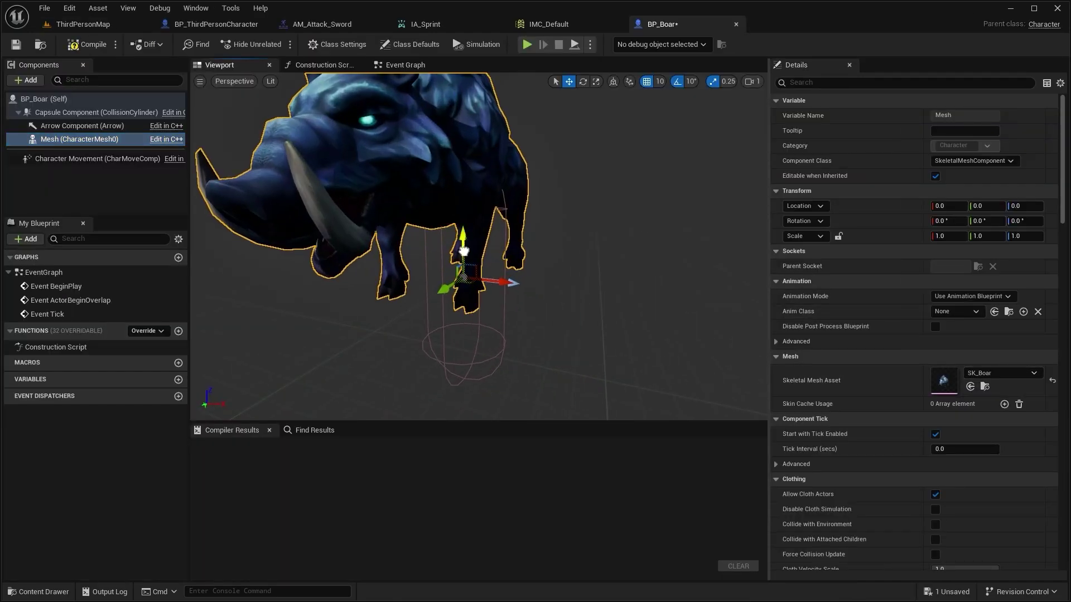
Step: In BP_Boar's event graph, promote the seen pawn to a PlayerRef variable beside the Chaseplayer call
{"action": "left_click", "coordinate": [252, 159]}
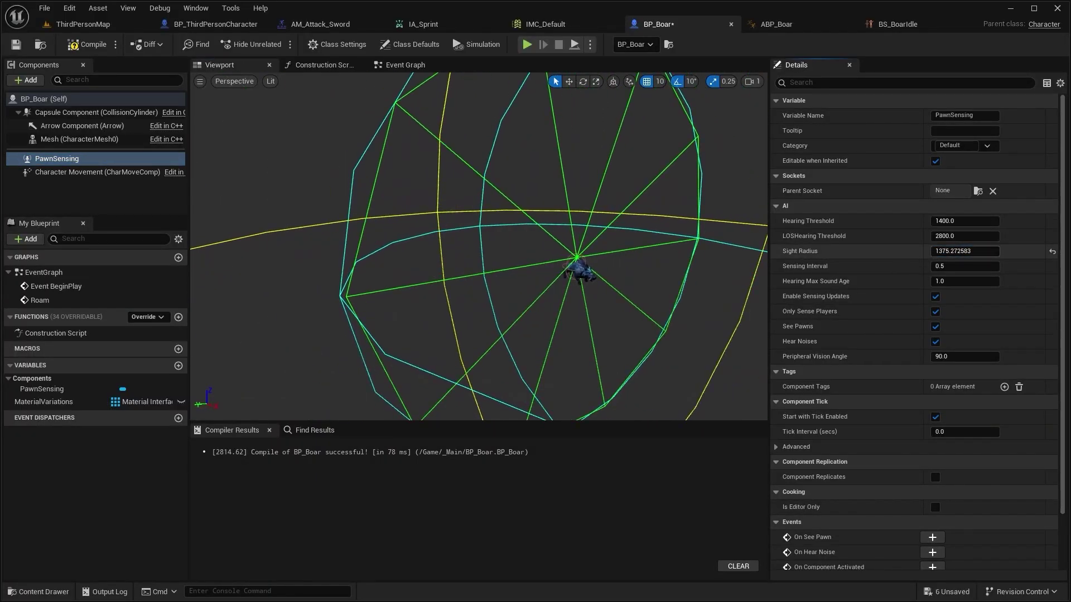
{"action": "left_click", "coordinate": [931, 475]}
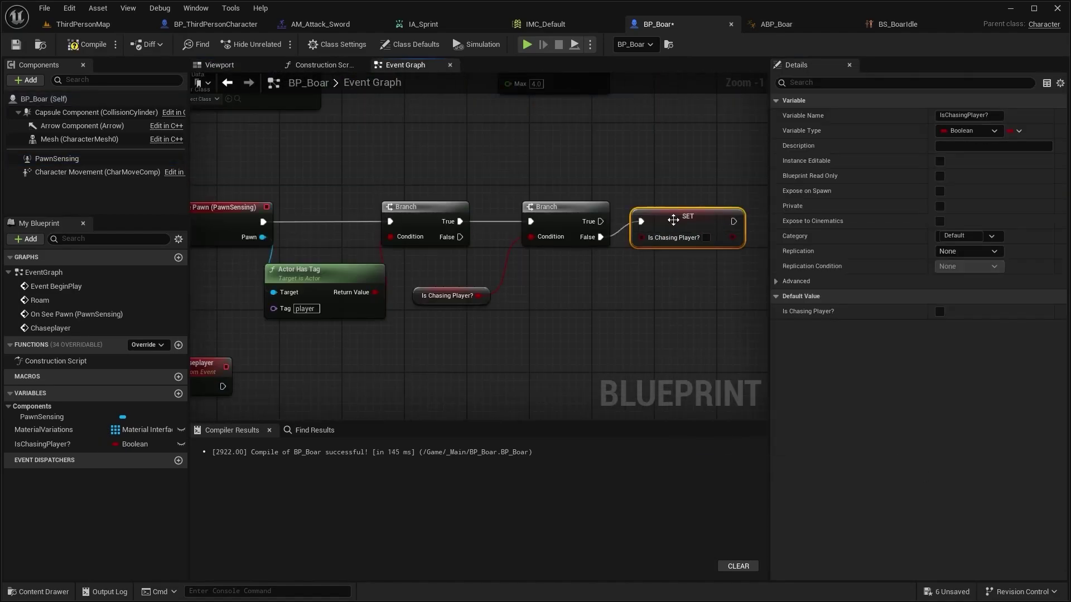
{"action": "type", "text": "PlayerRef"}
{"action": "key", "text": "Return"}
{"action": "scroll", "coordinate": [613, 323], "scroll_direction": "up", "scroll_amount": 2}
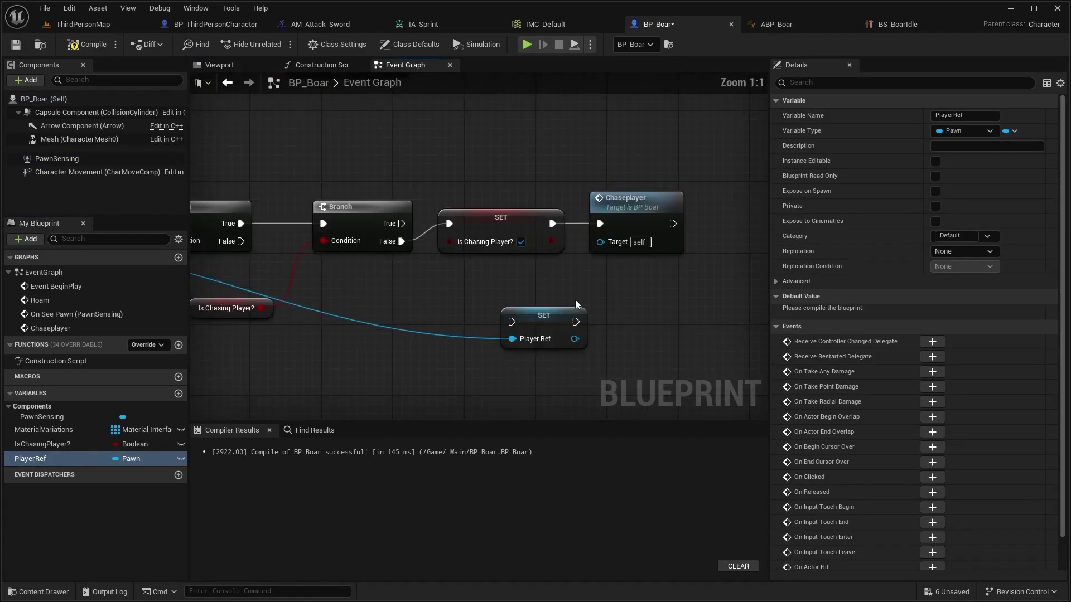
{"action": "left_click_drag", "start_coordinate": [532, 313], "coordinate": [527, 246]}
{"action": "left_click", "coordinate": [640, 250]}
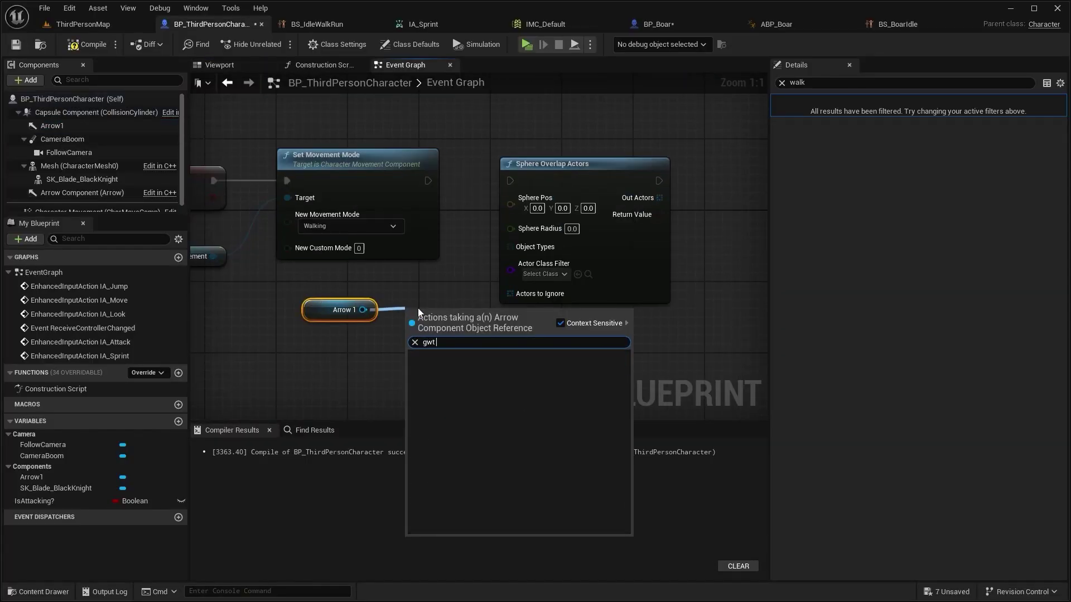
Step: Wire Arrow1's world location into Sphere Pos, add a Make Array for Object Types, then play-test
{"action": "key", "text": "Return"}
{"action": "left_click_drag", "start_coordinate": [507, 322], "coordinate": [627, 205]}
{"action": "right_click_drag", "start_coordinate": [643, 209], "coordinate": [556, 180]}
{"action": "left_click_drag", "start_coordinate": [538, 205], "coordinate": [429, 335]}
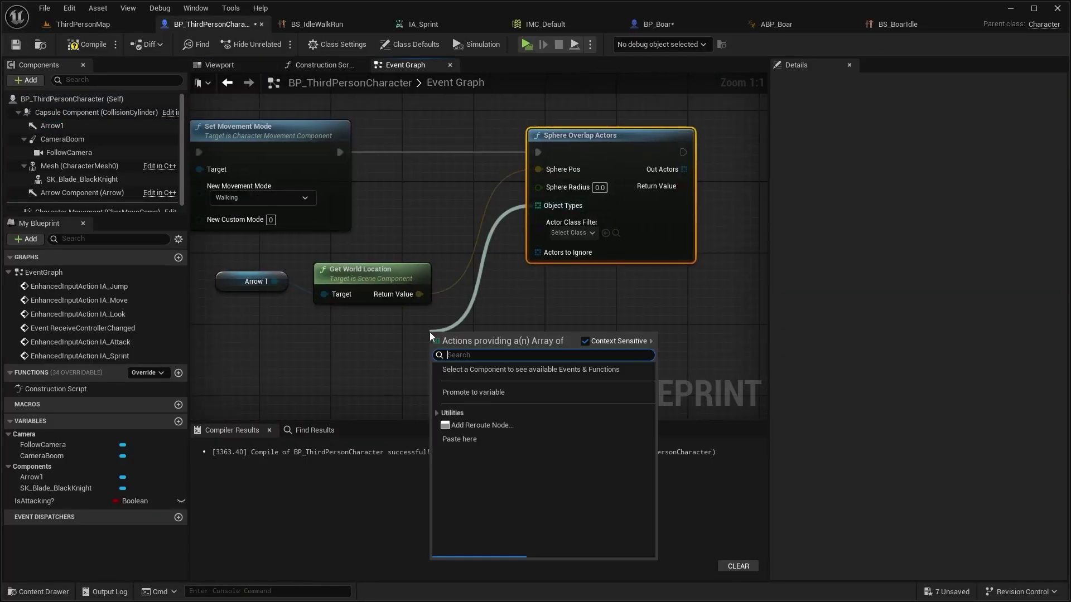
{"action": "left_click_drag", "start_coordinate": [480, 363], "coordinate": [329, 362]}
{"action": "right_click_drag", "start_coordinate": [552, 256], "coordinate": [483, 217]}
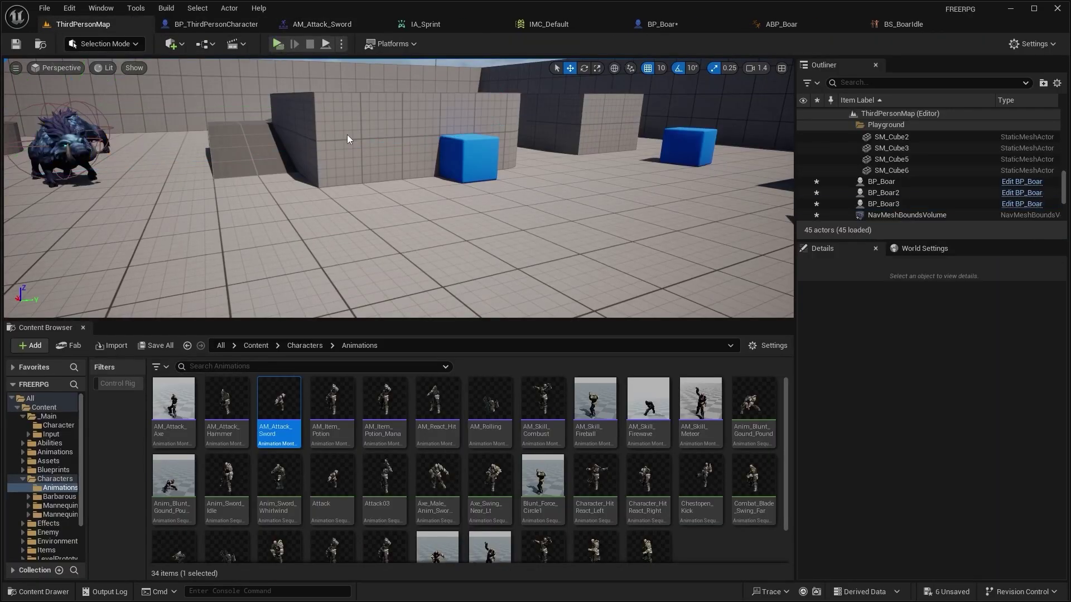
{"action": "key", "text": "alt+p"}
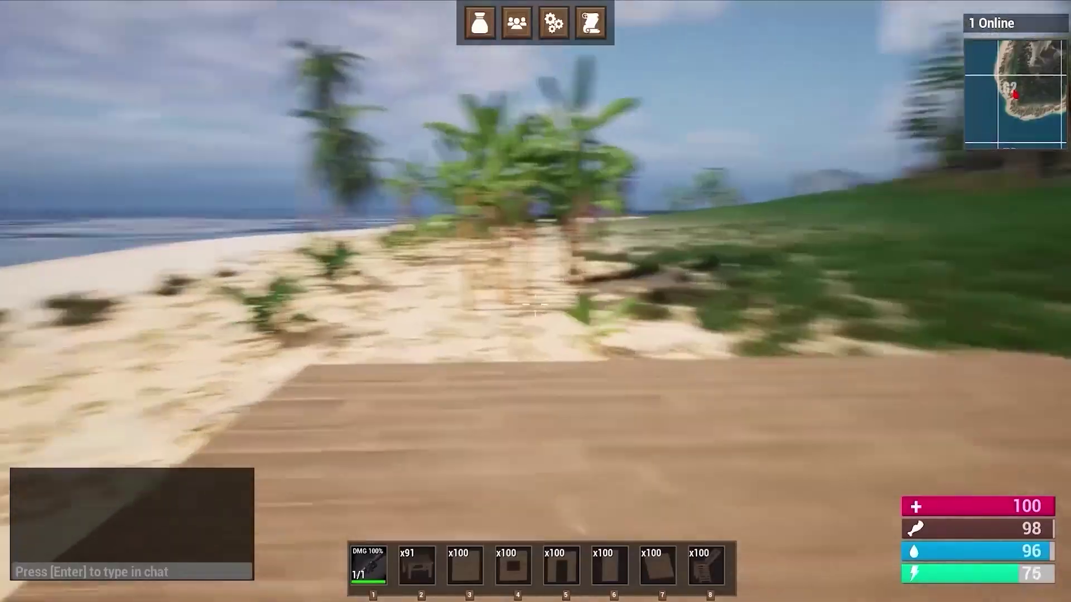
Step: Scroll the Smartpoly Survival Game Course page down to its list of features
{"action": "key", "text": "4"}
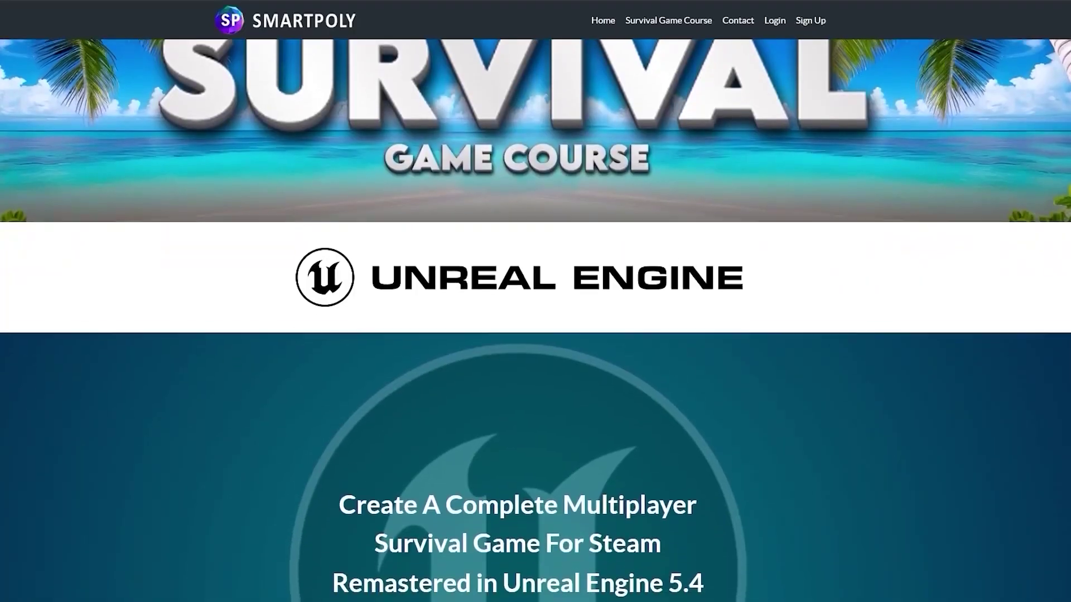
{"action": "scroll", "coordinate": [536, 334], "scroll_direction": "down", "scroll_amount": 5}
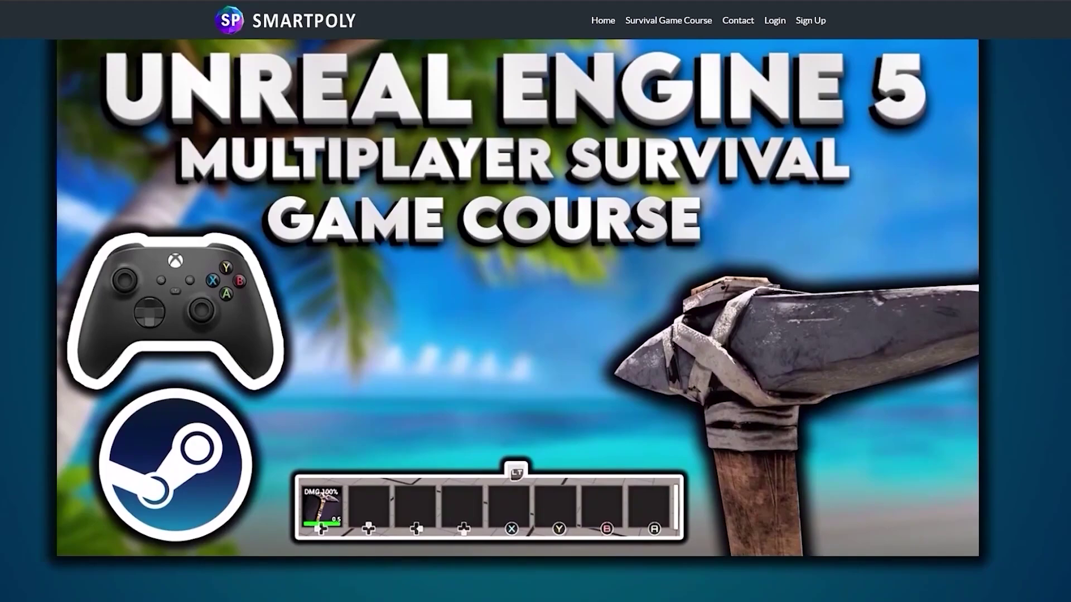
{"action": "scroll", "coordinate": [535, 301], "scroll_direction": "down", "scroll_amount": 10}
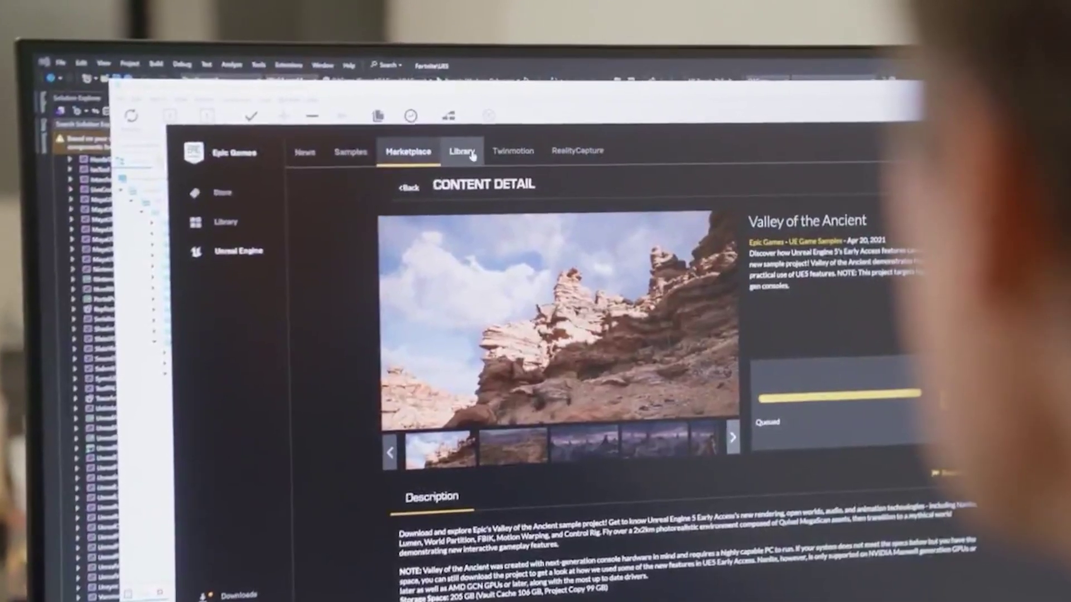
Step: Open the launcher's Library, then select the imported OpenWorld landscape and play-test the level
{"action": "left_click", "coordinate": [471, 155]}
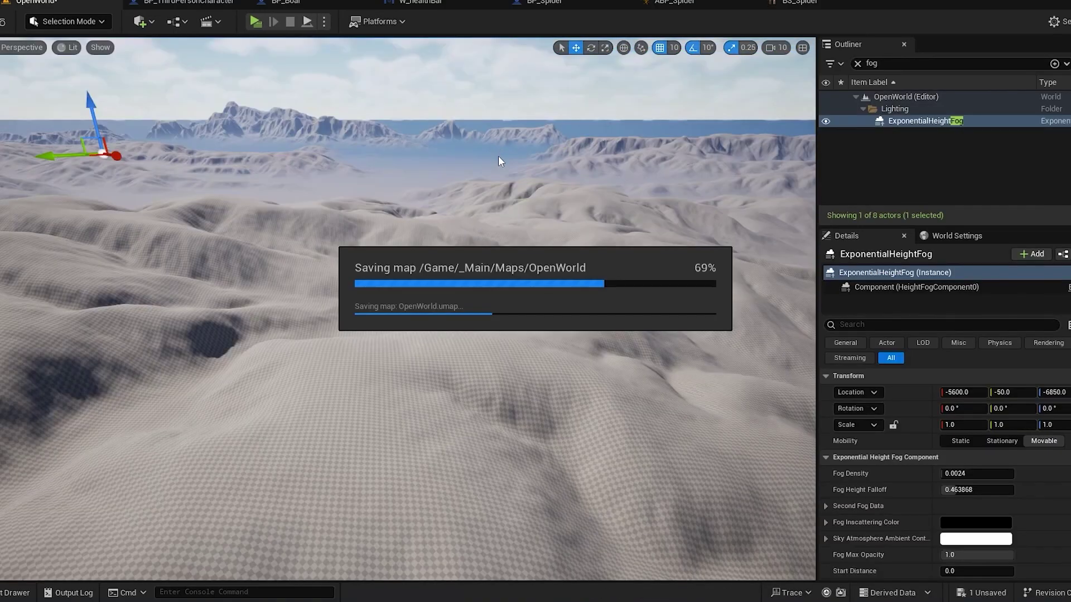
{"action": "right_click_drag", "start_coordinate": [497, 155], "coordinate": [555, 339]}
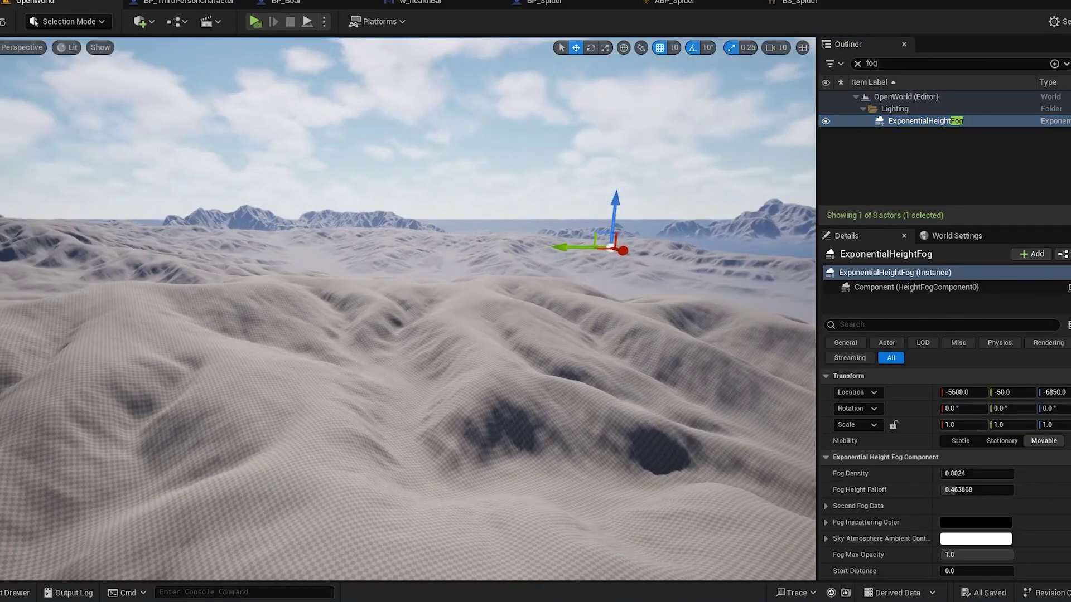
{"action": "left_click", "coordinate": [554, 339]}
{"action": "key", "text": "alt+p"}
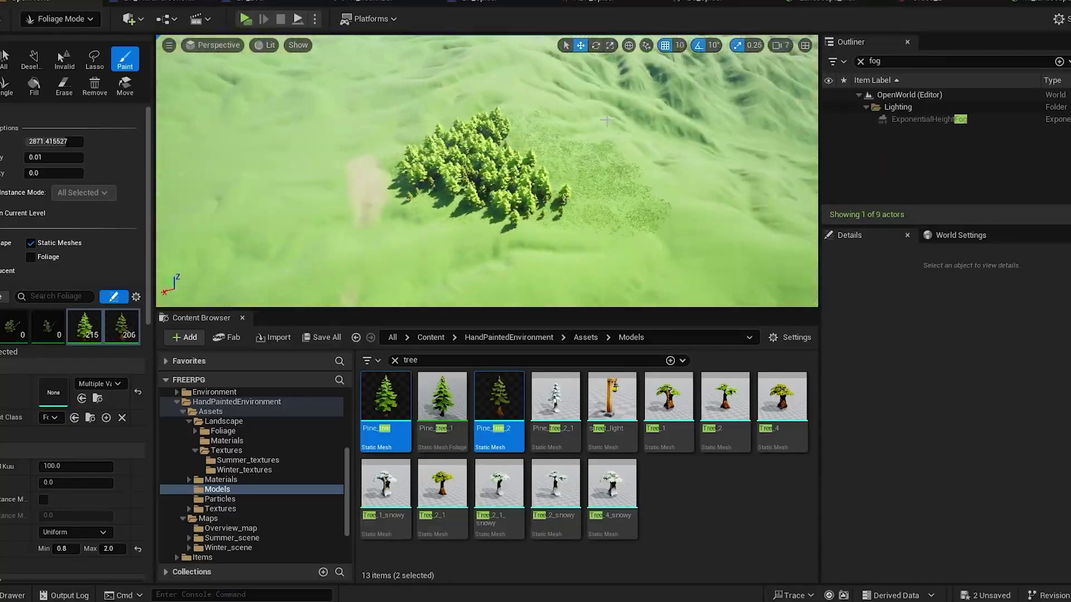
Step: Paint another cluster of Pine_tree foliage onto the green landscape
{"action": "left_click_drag", "start_coordinate": [630, 229], "coordinate": [582, 164]}
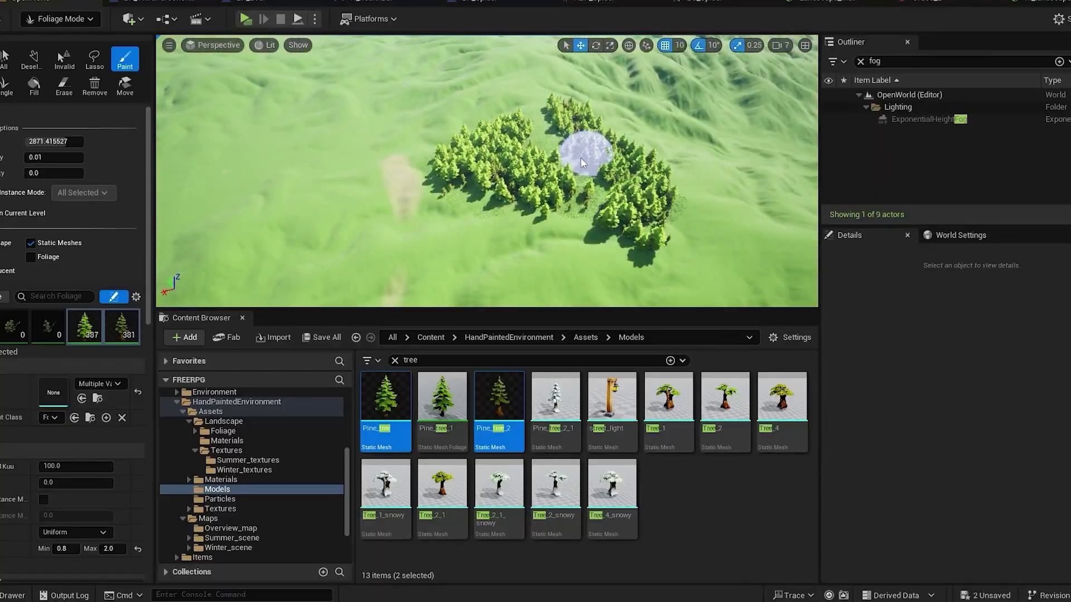